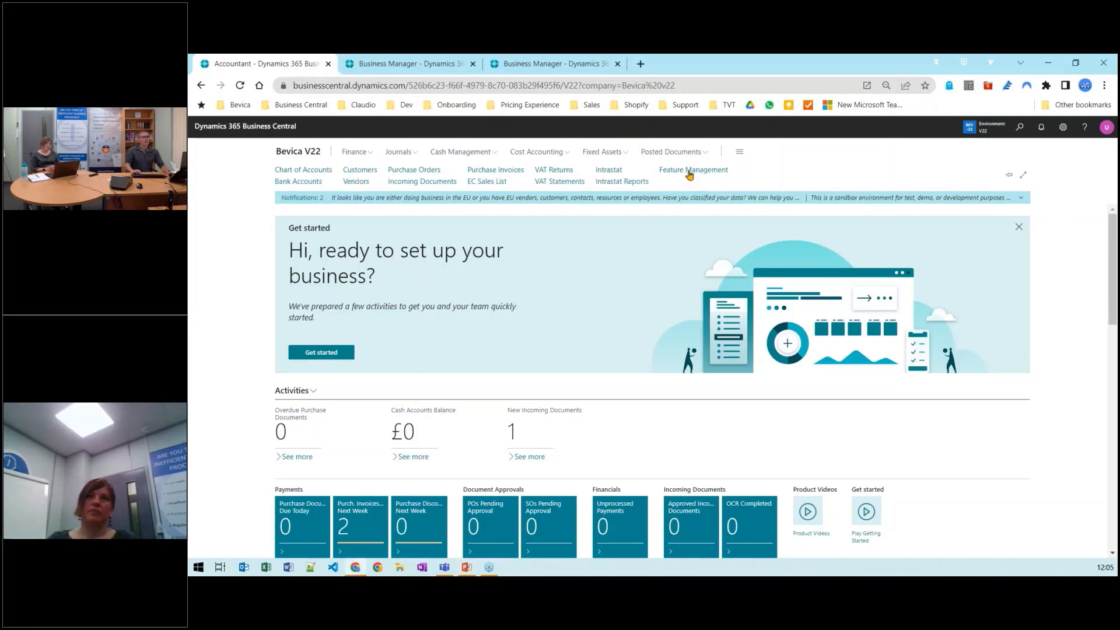
Search feature management for the analysis mode preview and try it out
click(689, 171)
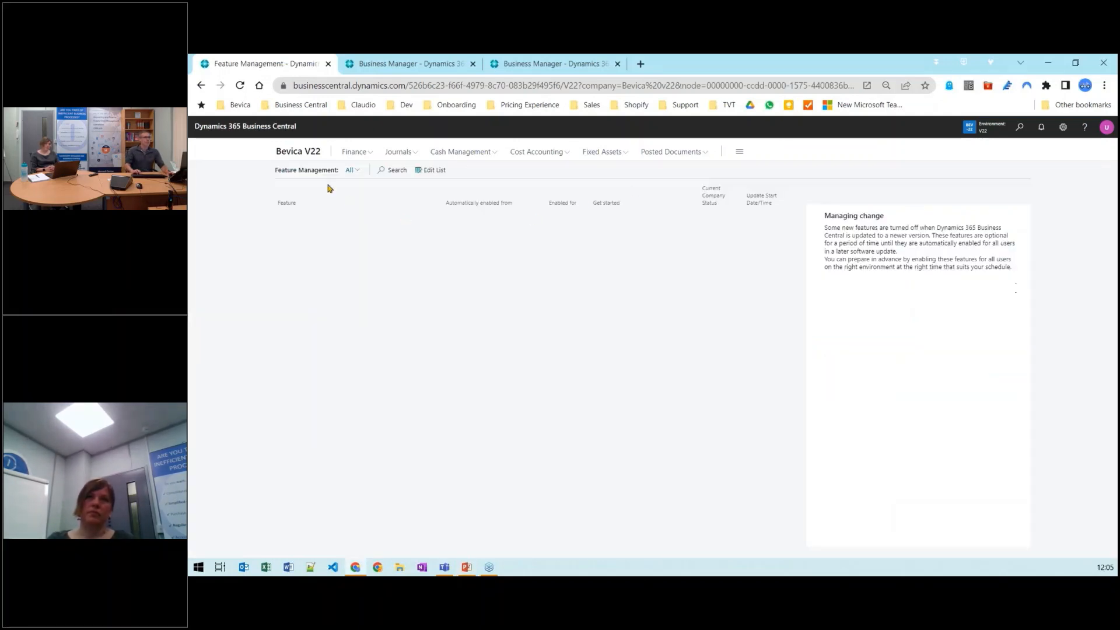
click(388, 170)
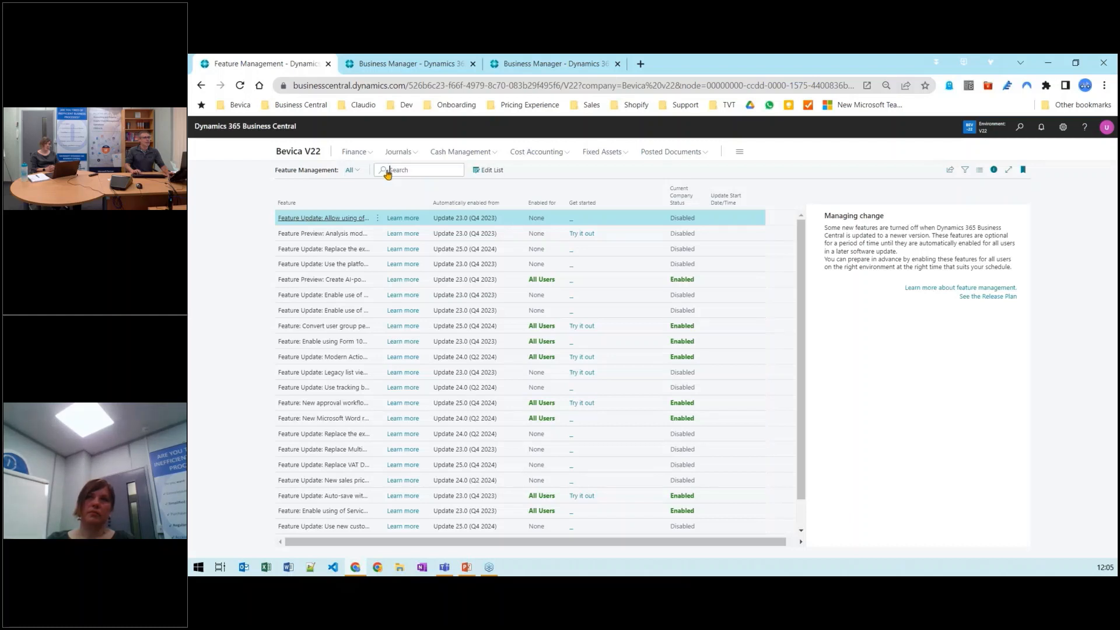
text(ana)
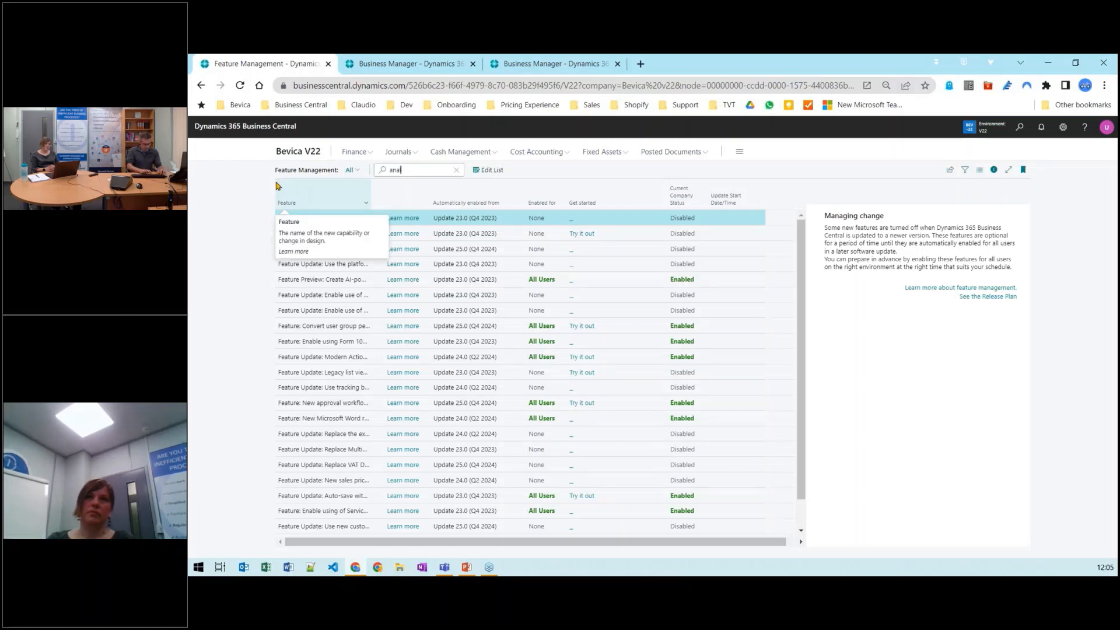
text(ly)
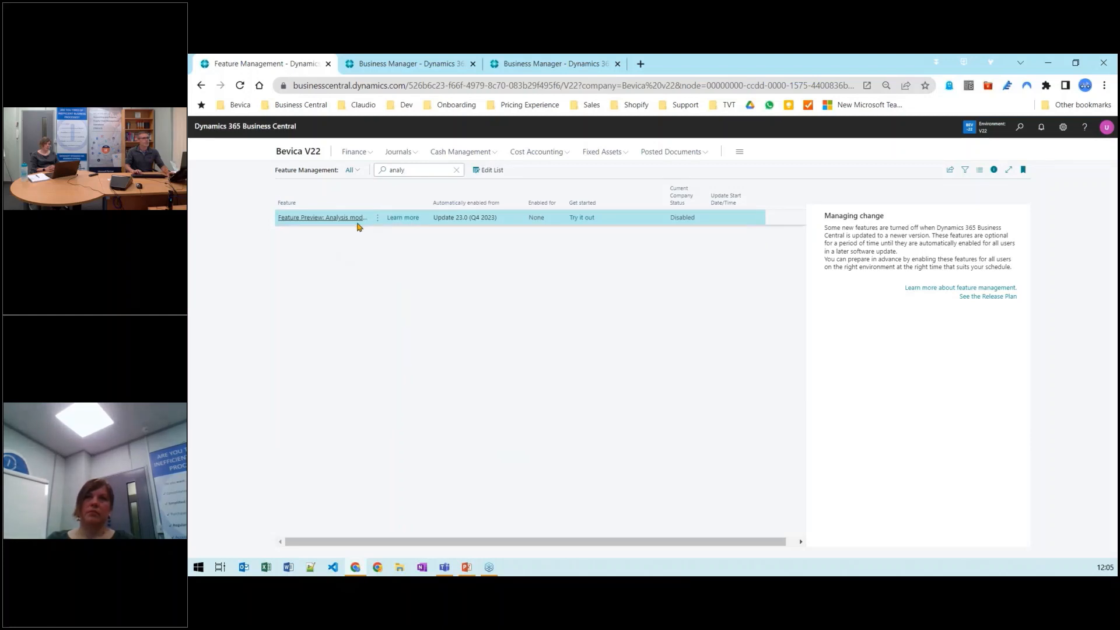
click(581, 219)
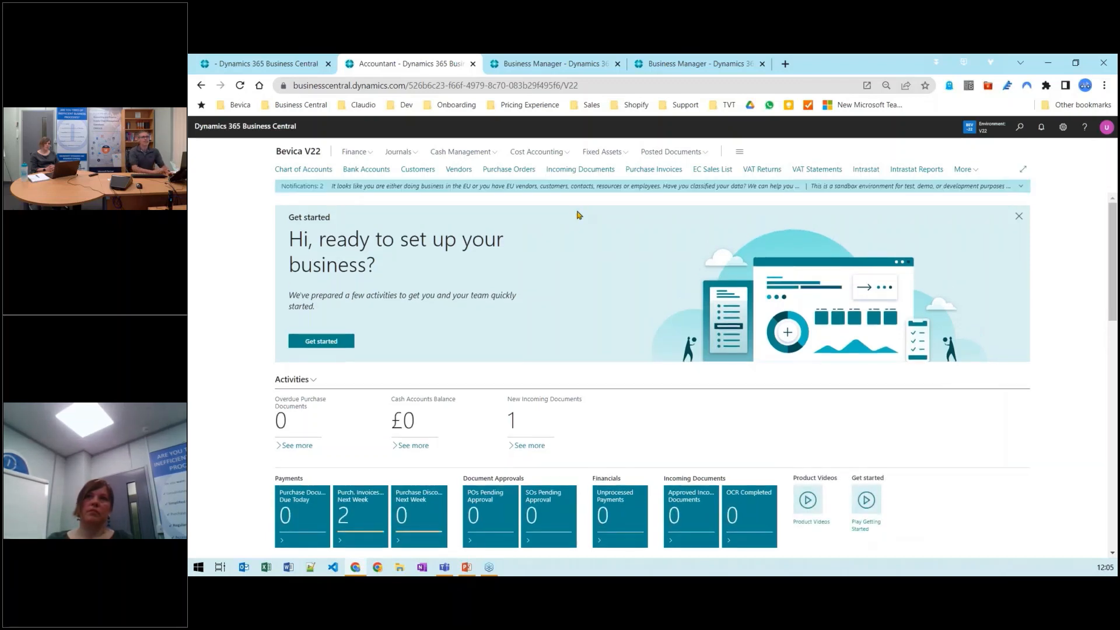
Search for and open the Item Ledger Entries page
click(966, 171)
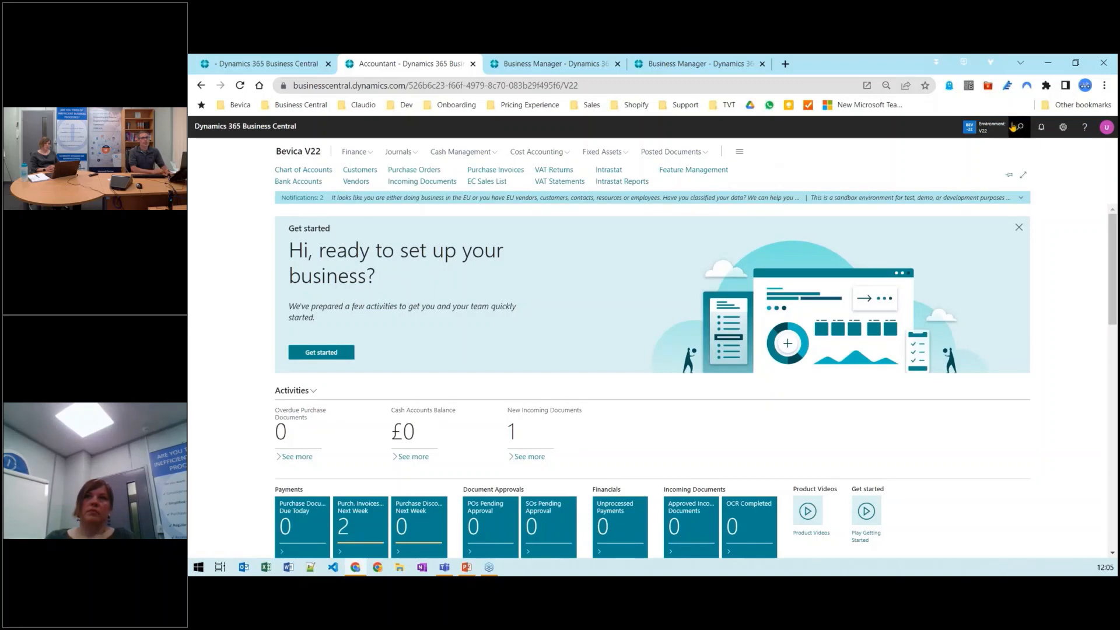
click(1021, 129)
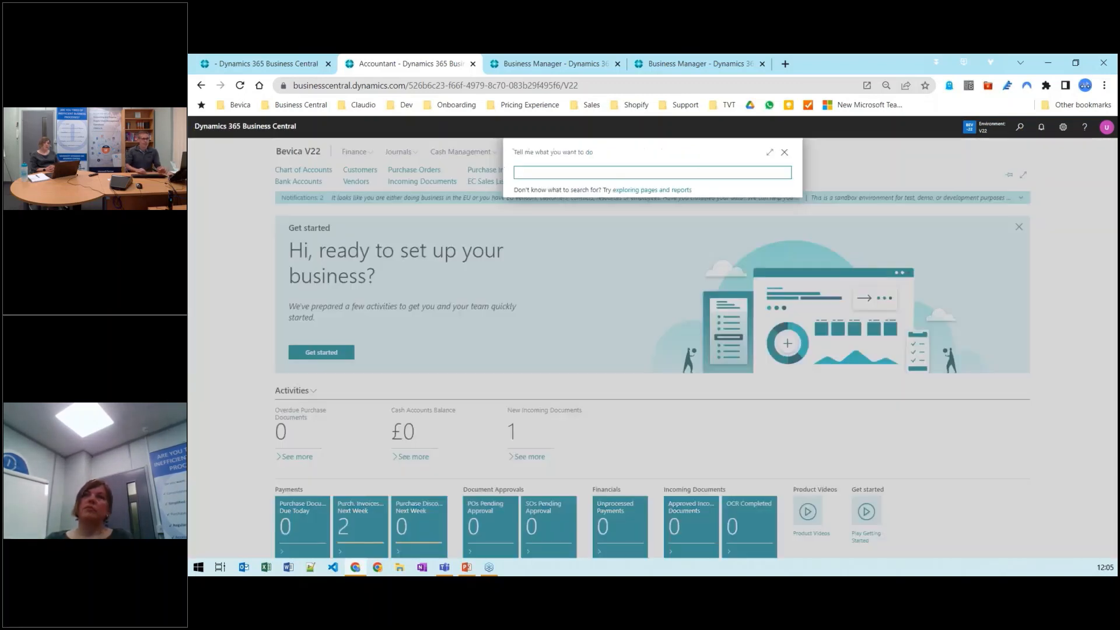
text(itme ledgeren)
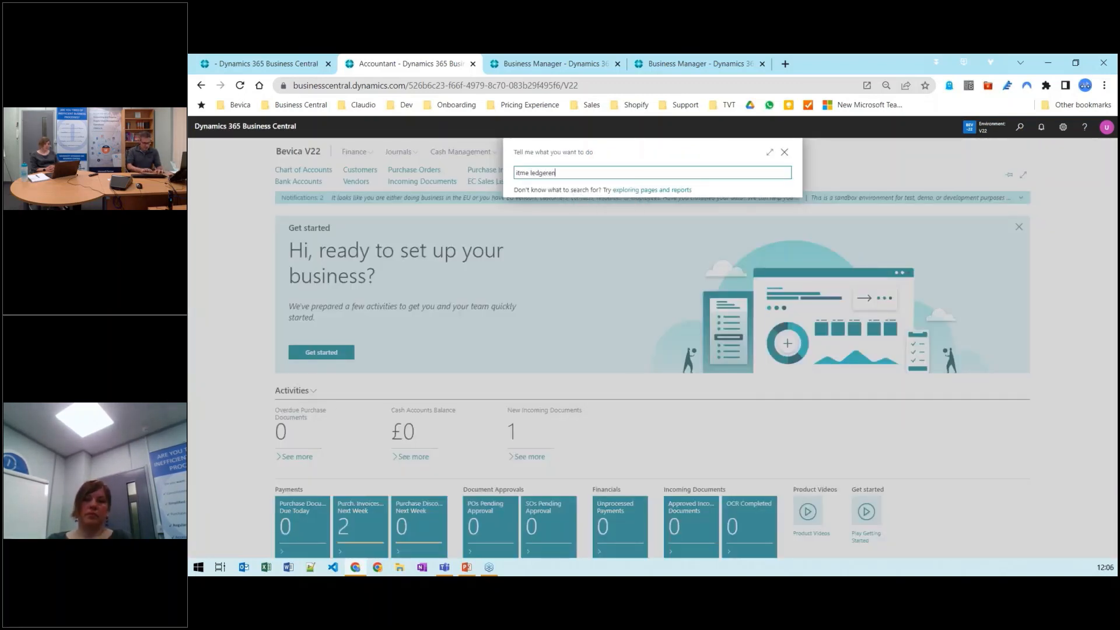
key(Left)
key(Left)
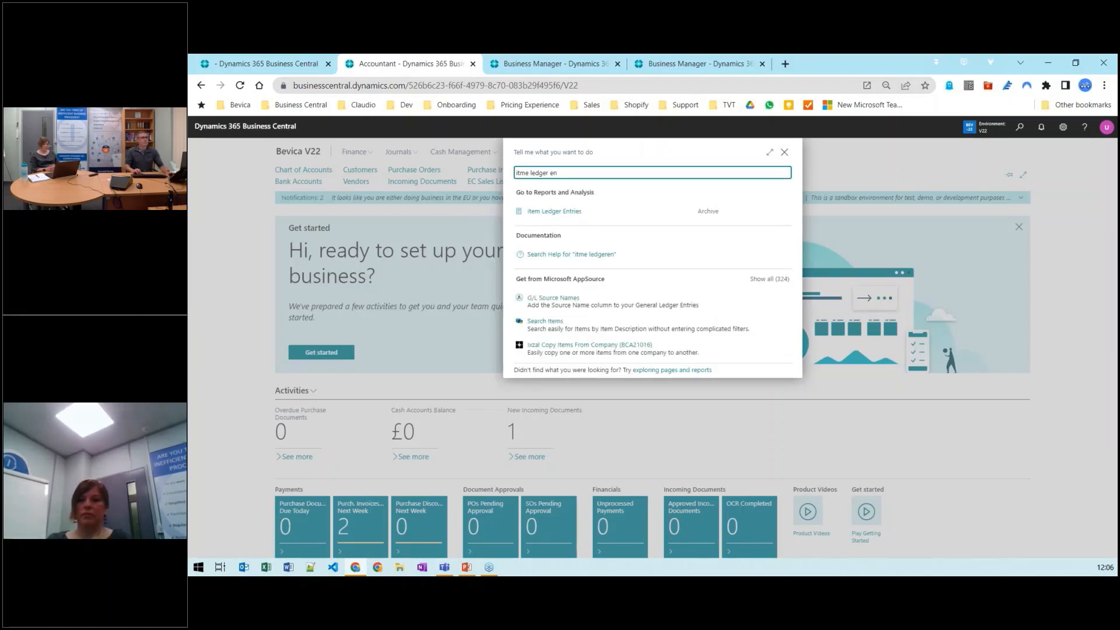
click(584, 216)
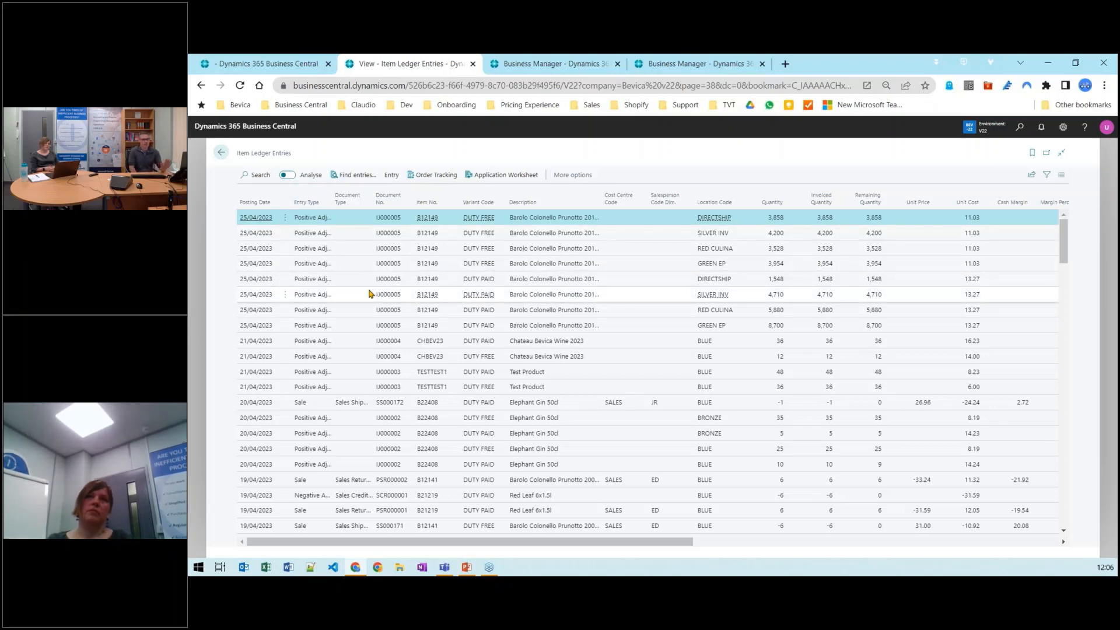
Switch Item Ledger Entries to analysis mode and group the rows by Location Code
click(288, 175)
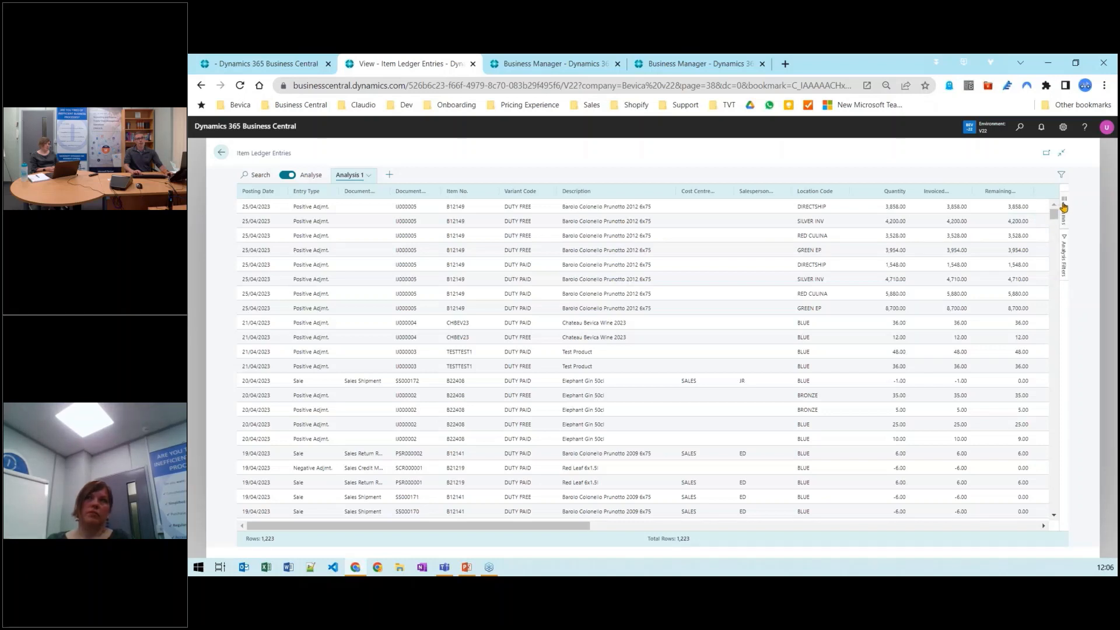
click(1064, 206)
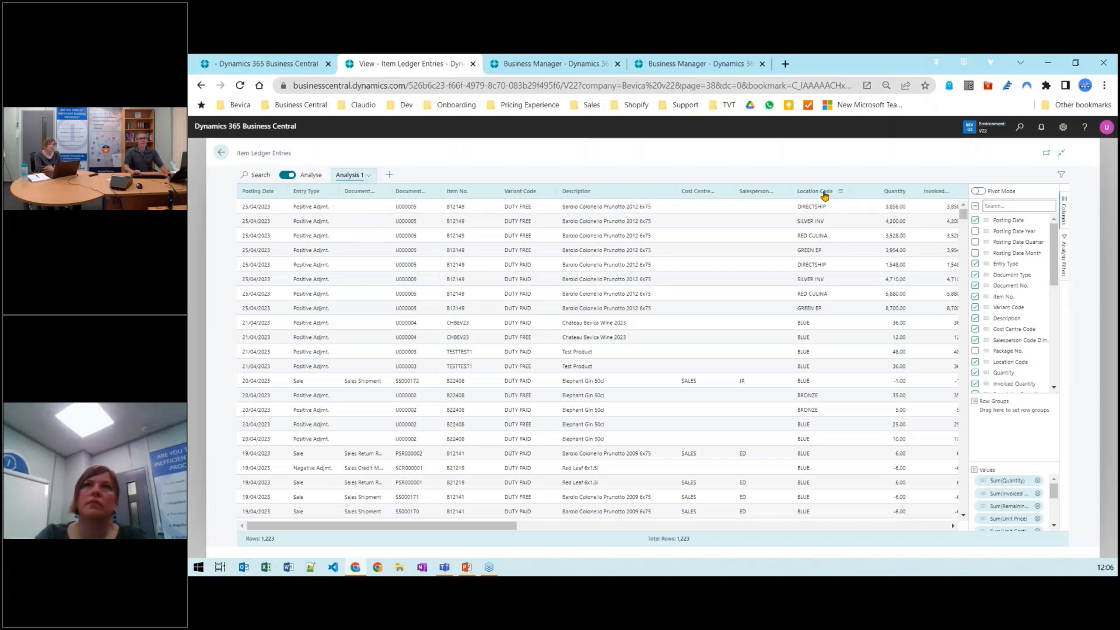
drag(821, 195, 1028, 433)
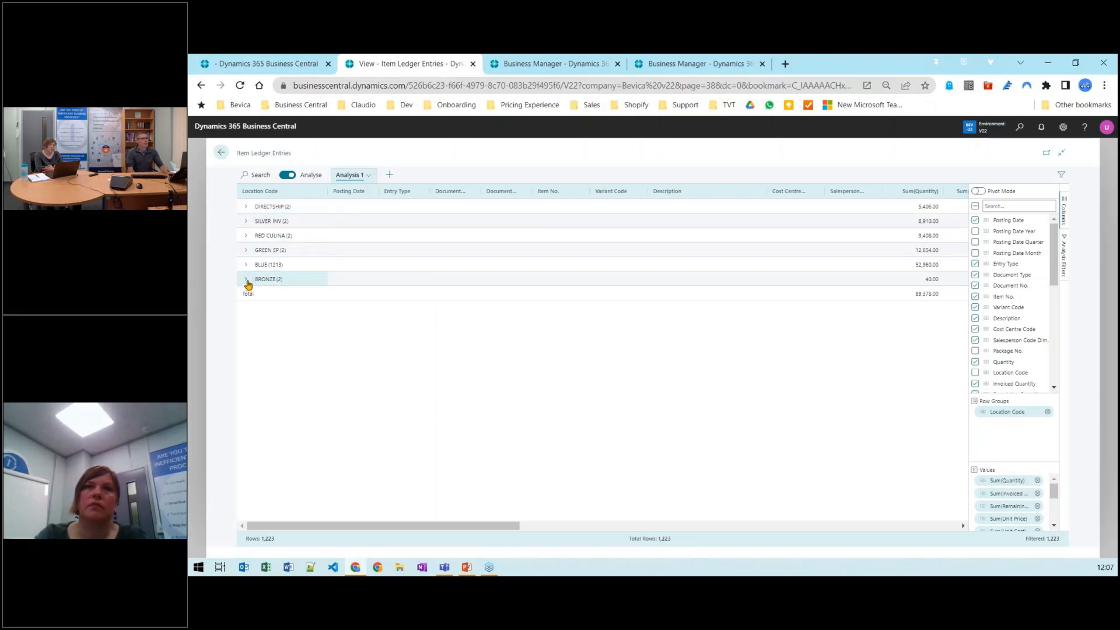
Expand and collapse the BLUE location group to inspect its entries
click(246, 267)
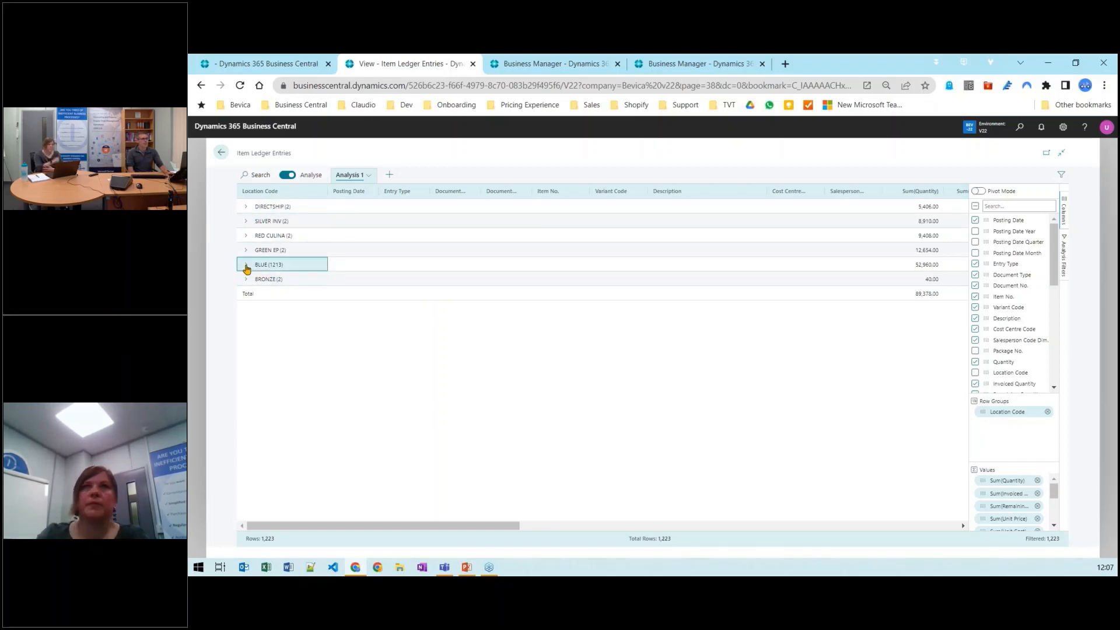
click(246, 266)
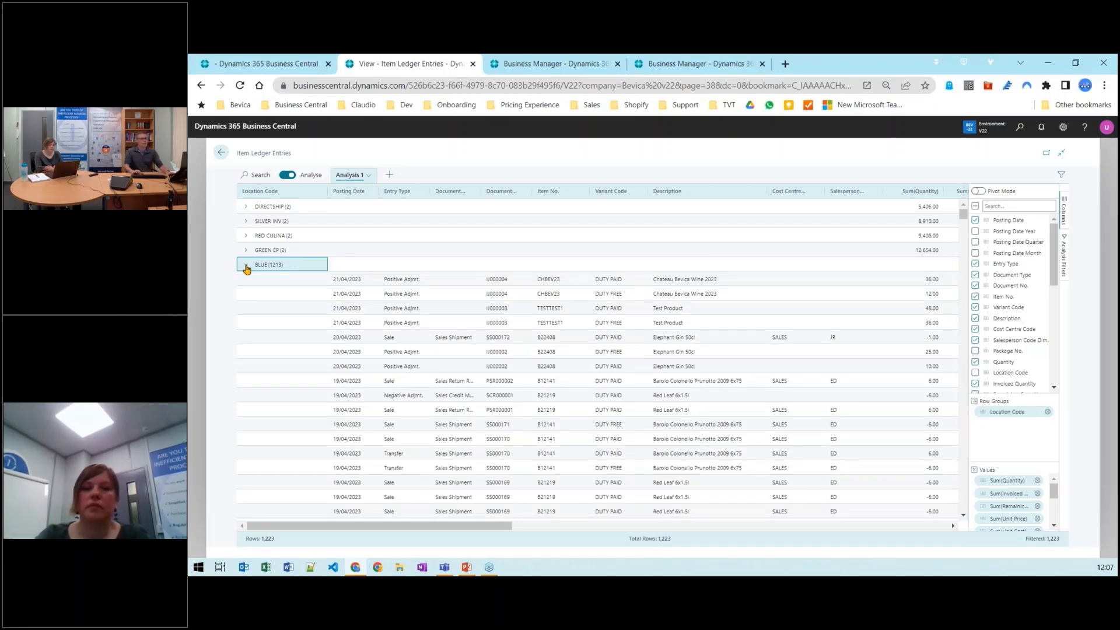
click(246, 266)
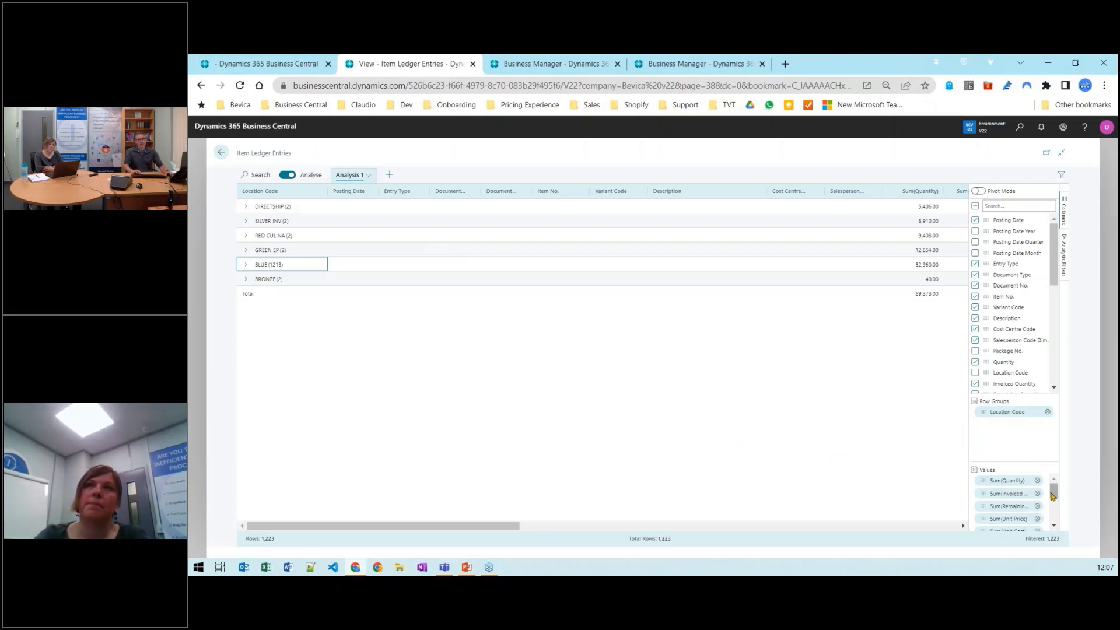
Remove the unwanted value fields, keeping Quantity, Invoiced Quantity and the Cost Amount sums
drag(1032, 460, 1023, 416)
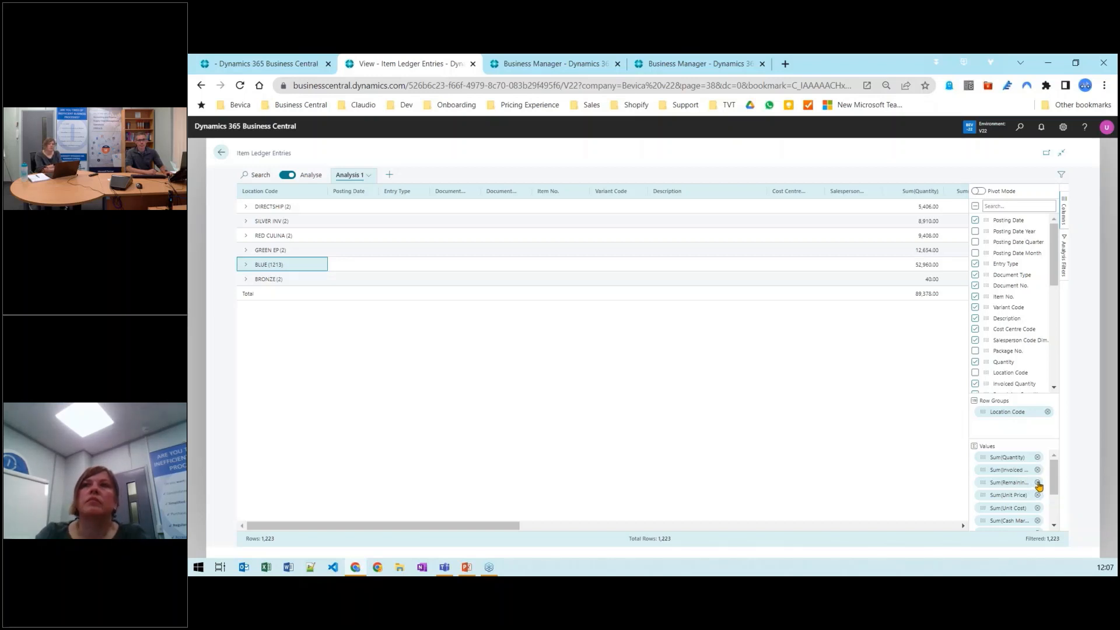
click(1037, 483)
click(1037, 483)
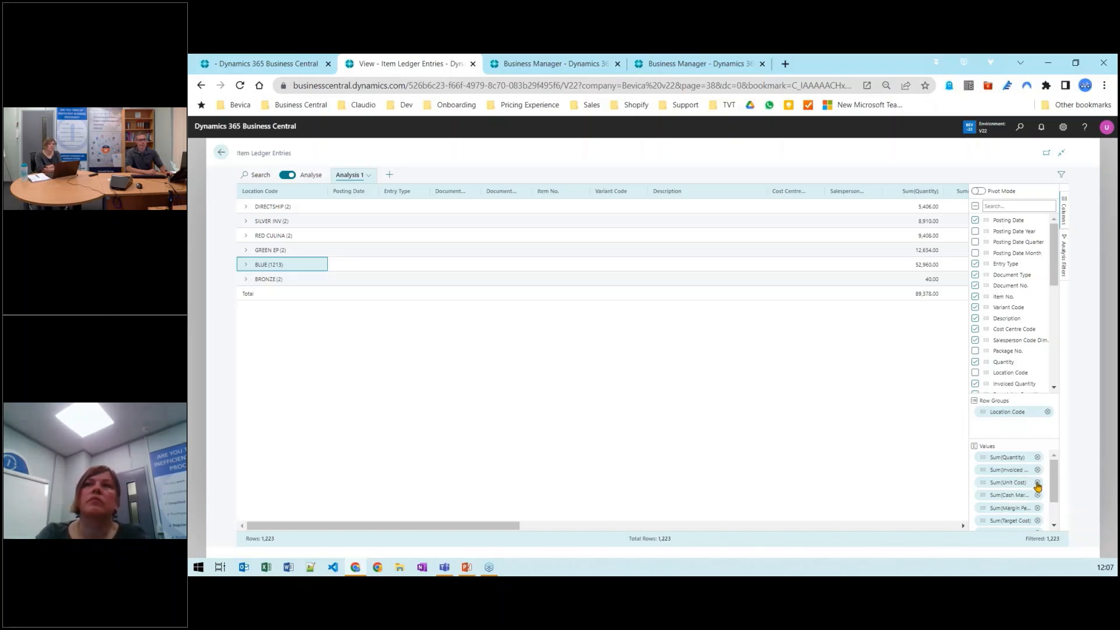
click(1038, 483)
click(1038, 483)
click(1037, 483)
click(1037, 485)
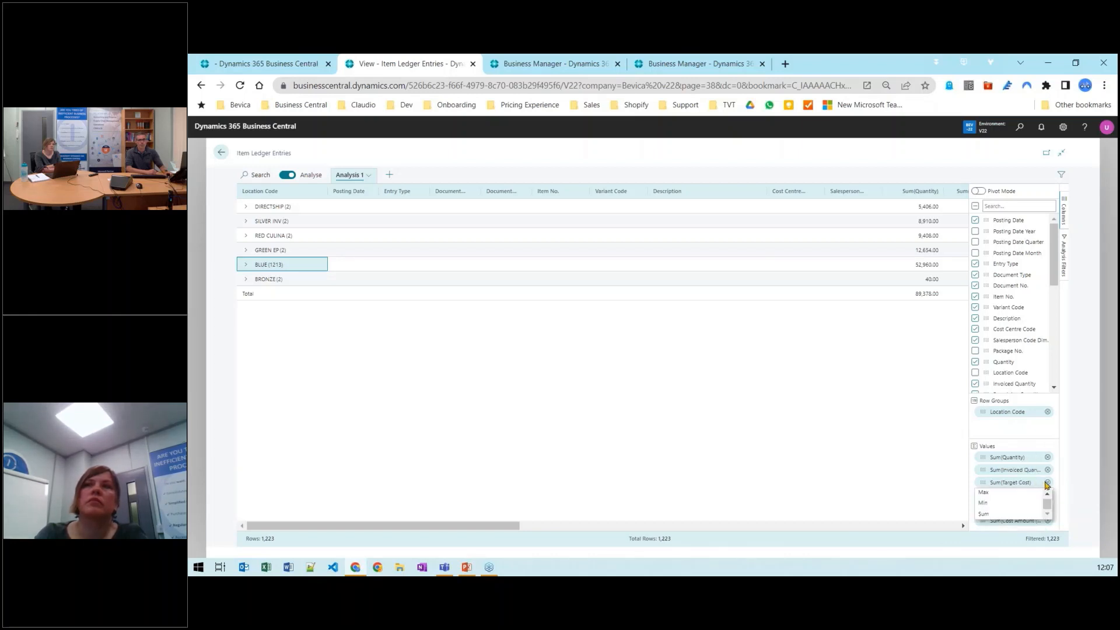
click(1047, 483)
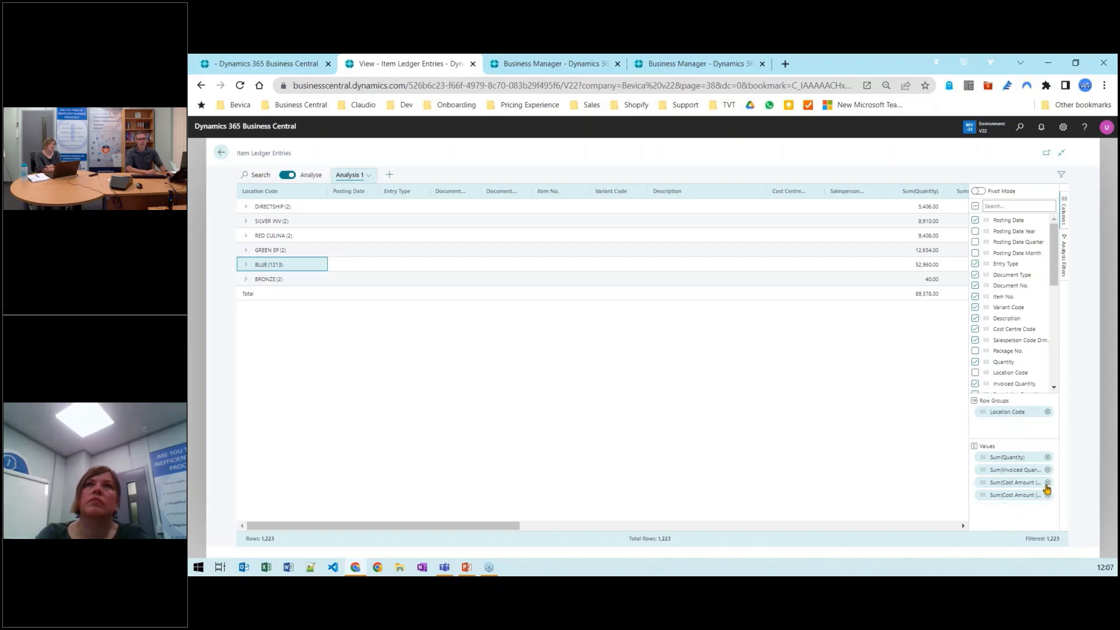
click(1048, 483)
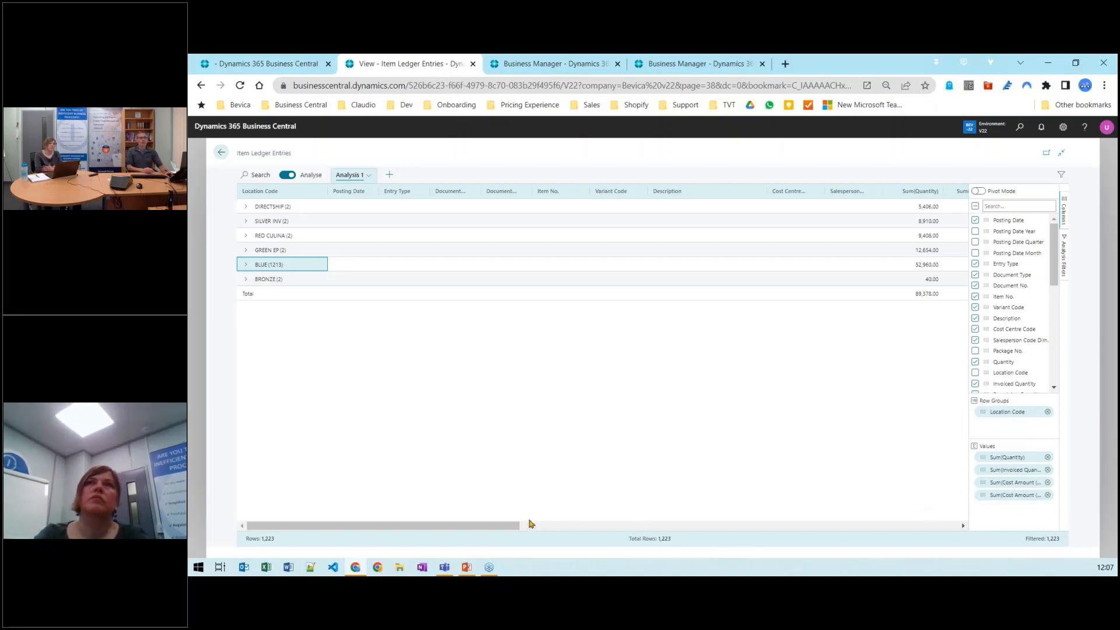
Widen the Sum(Cost Amount (Actual)) column in the analysis grid
drag(484, 529, 633, 540)
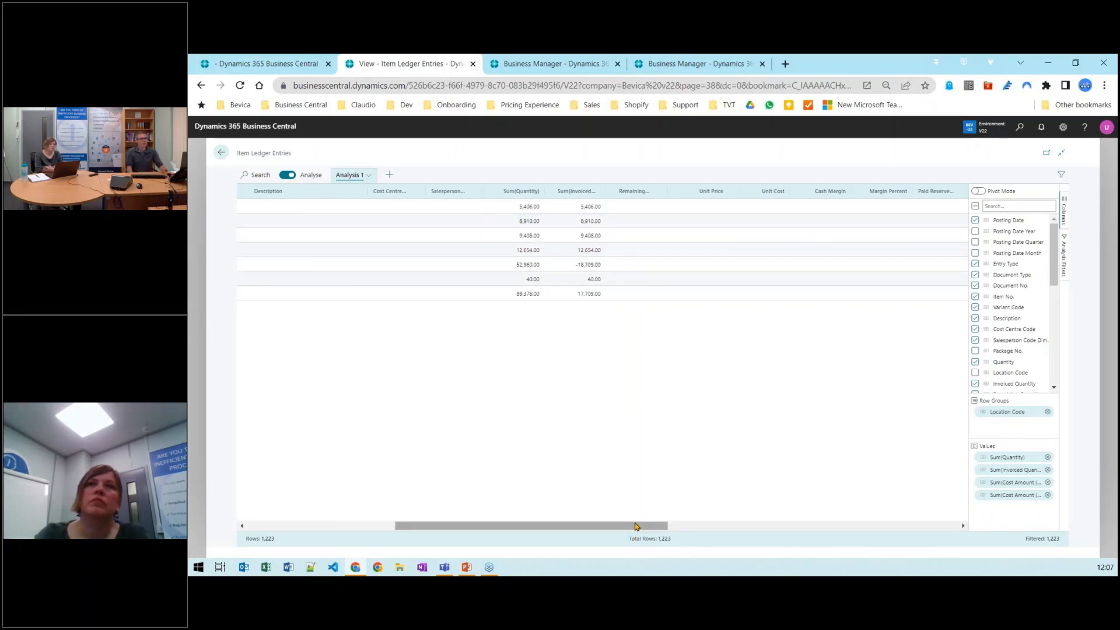
drag(635, 527, 886, 528)
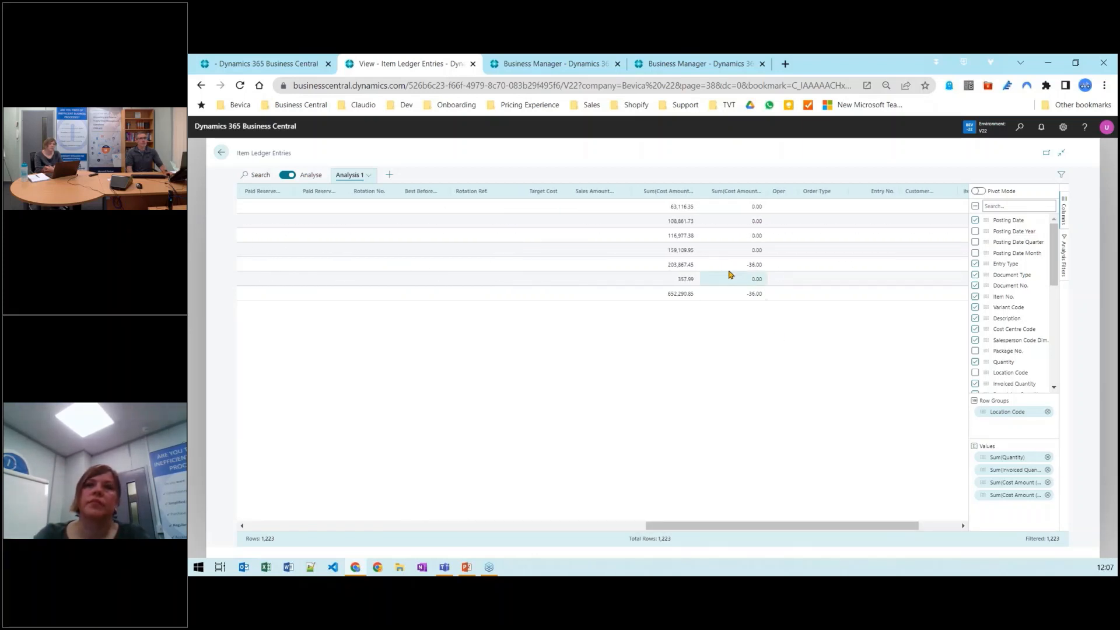
click(684, 234)
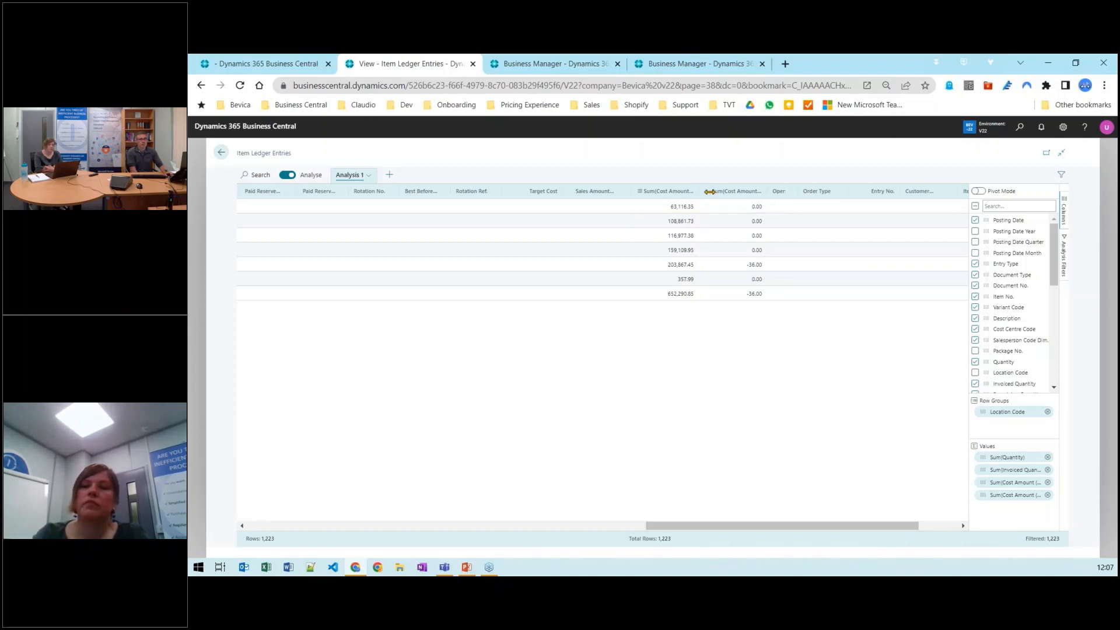
drag(709, 191, 753, 192)
click(725, 207)
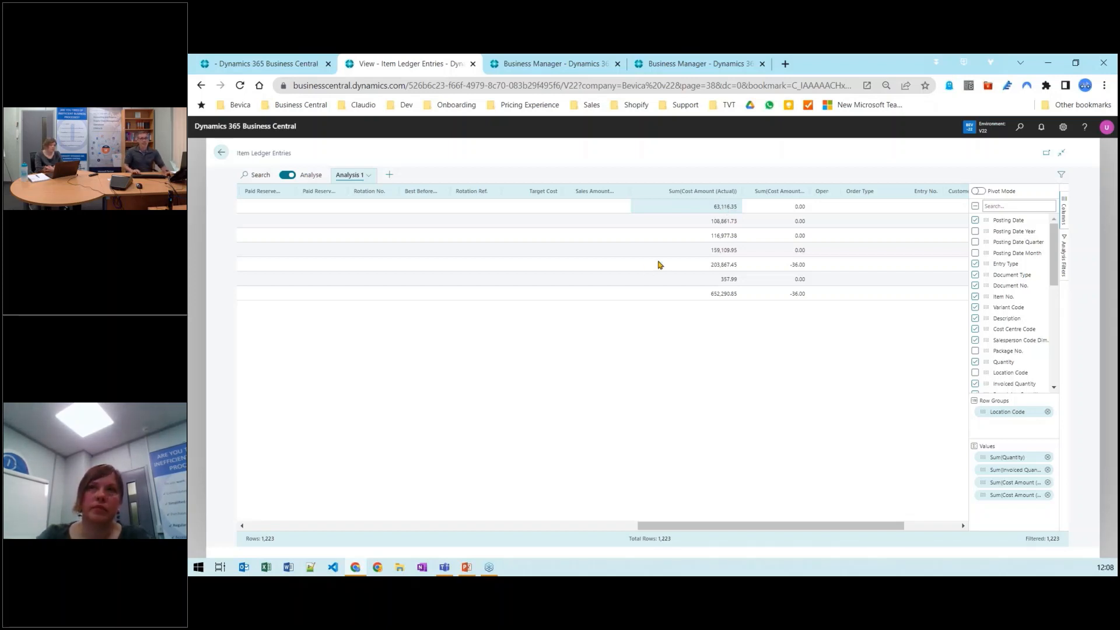
Rename the analysis tab to By Location
drag(688, 527, 232, 537)
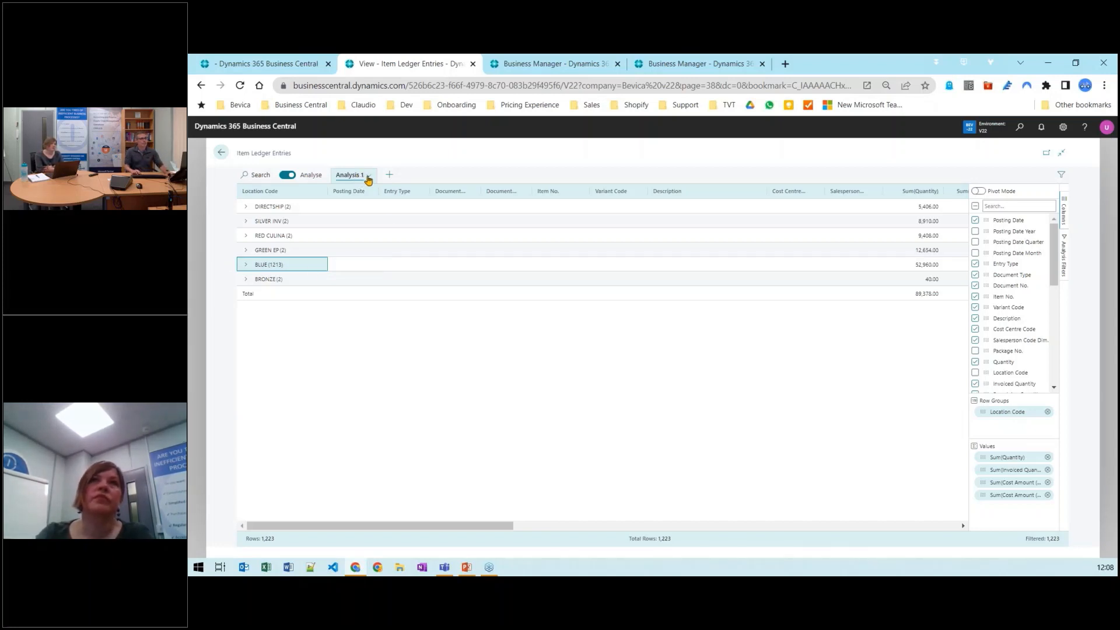
click(368, 176)
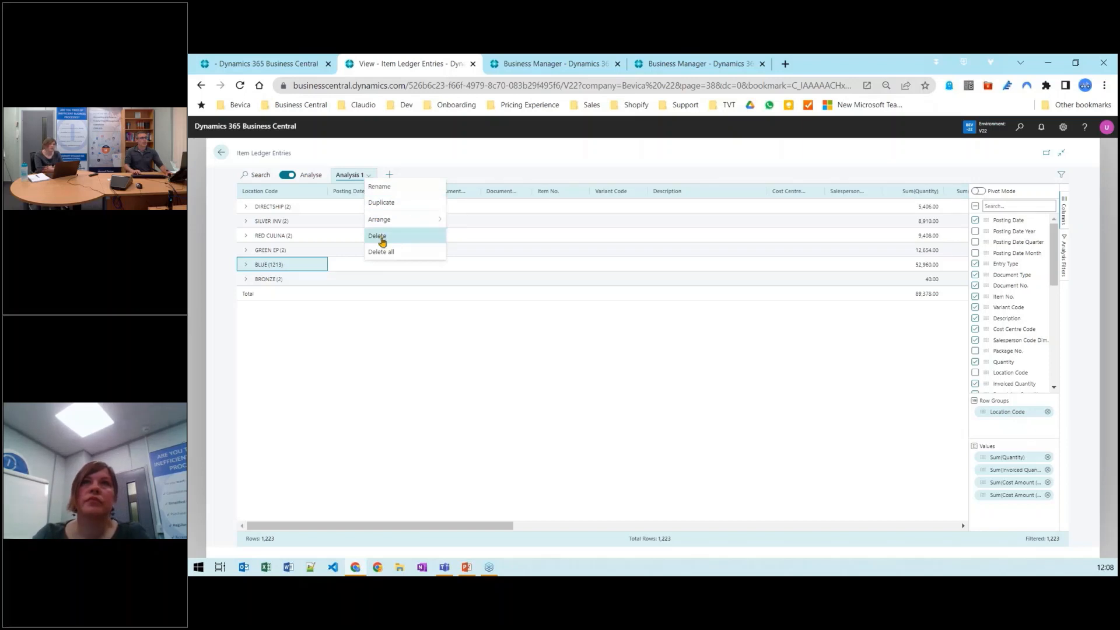
click(380, 187)
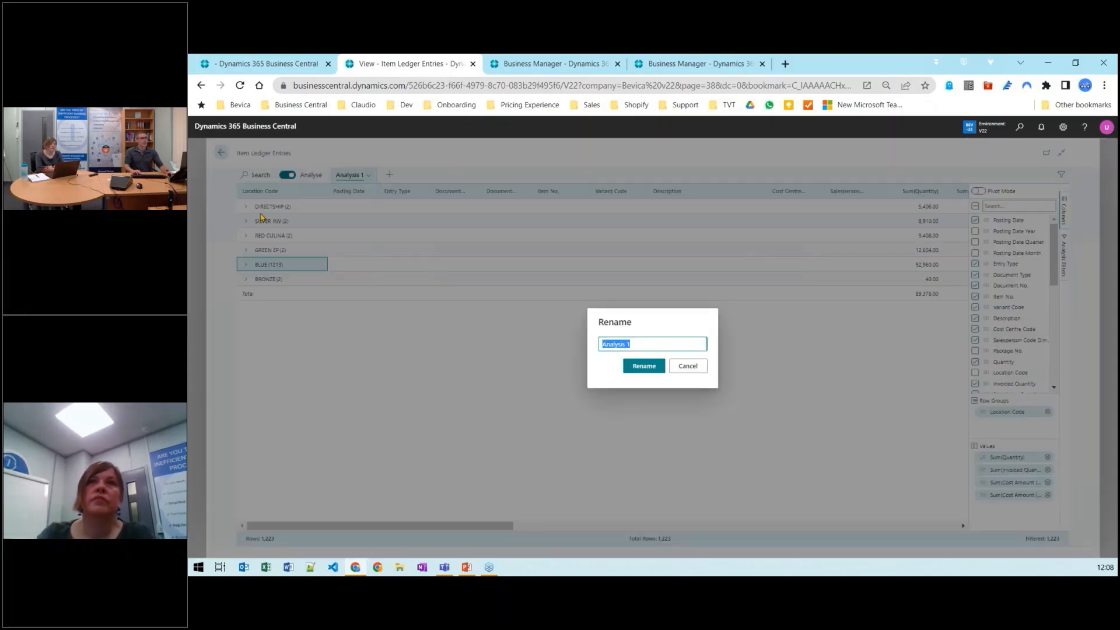
text(By Location)
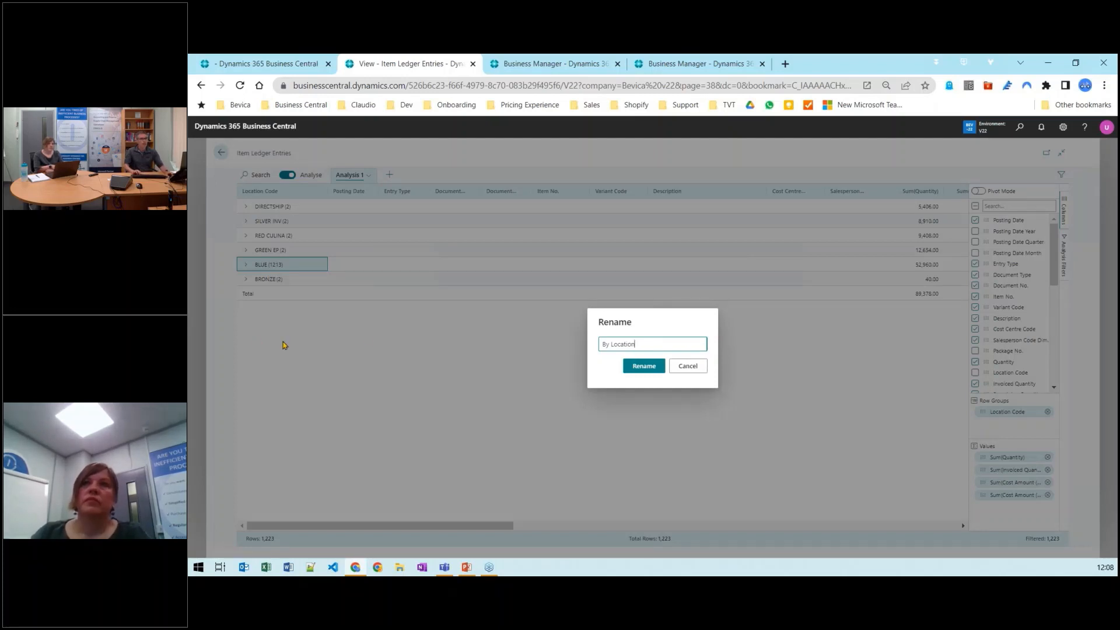
click(645, 367)
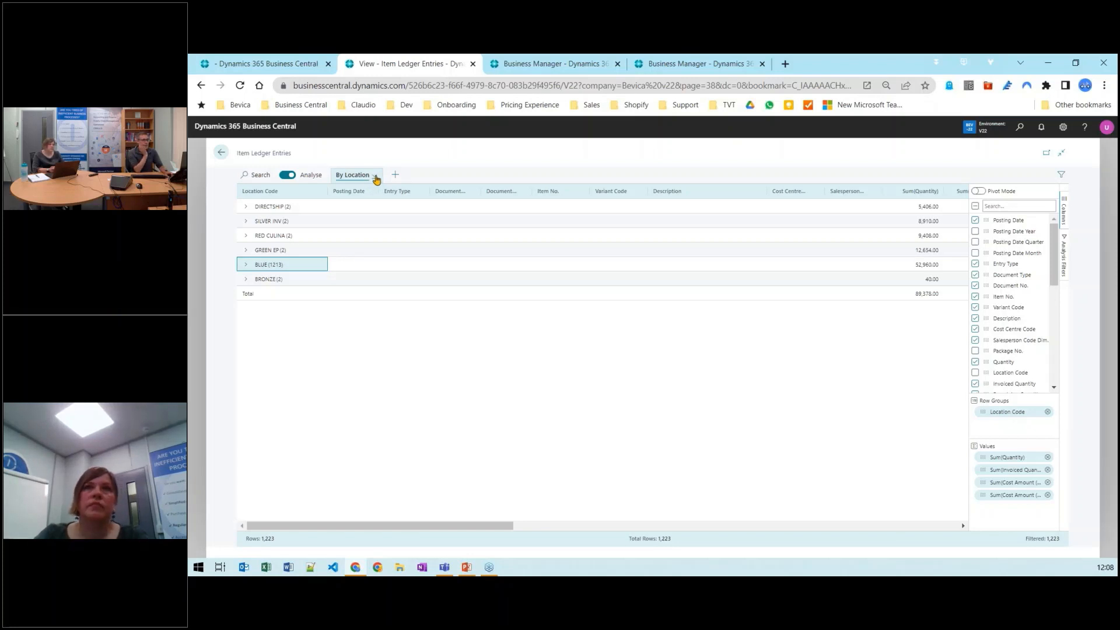
Duplicate the By Location analysis tab
click(375, 177)
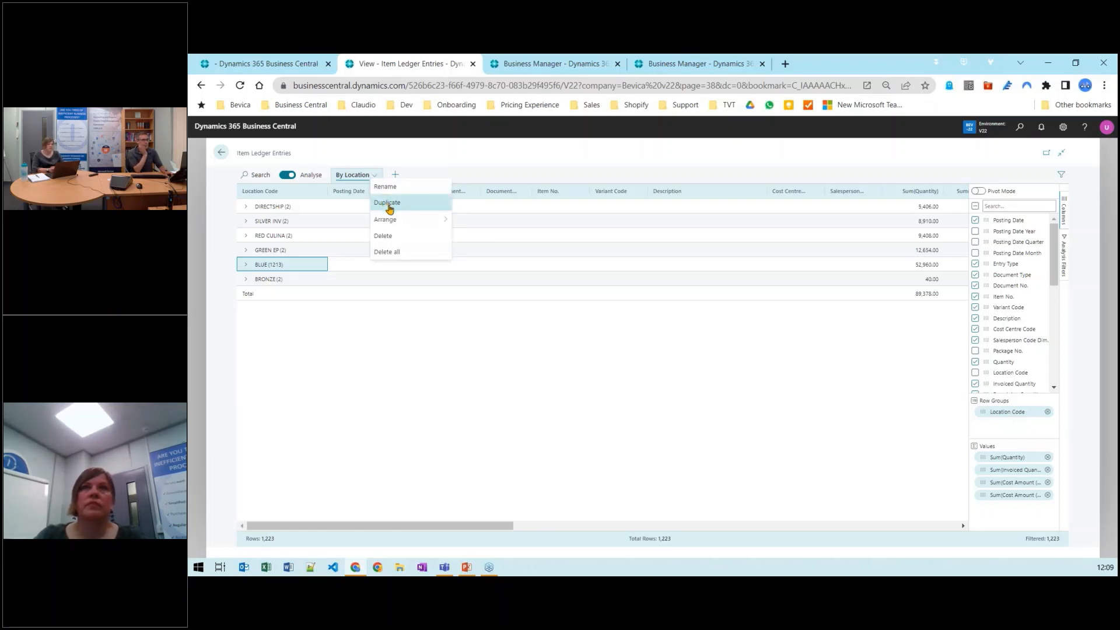
click(388, 204)
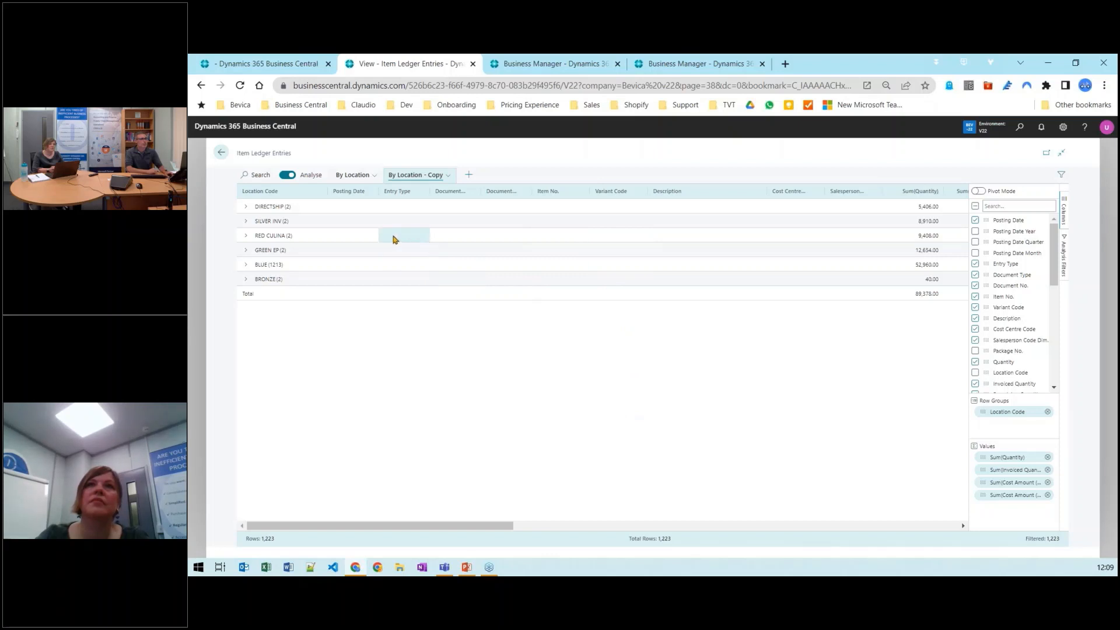
Add Variant Code as a second row group in the copy and expand the BLUE location
drag(492, 528, 369, 537)
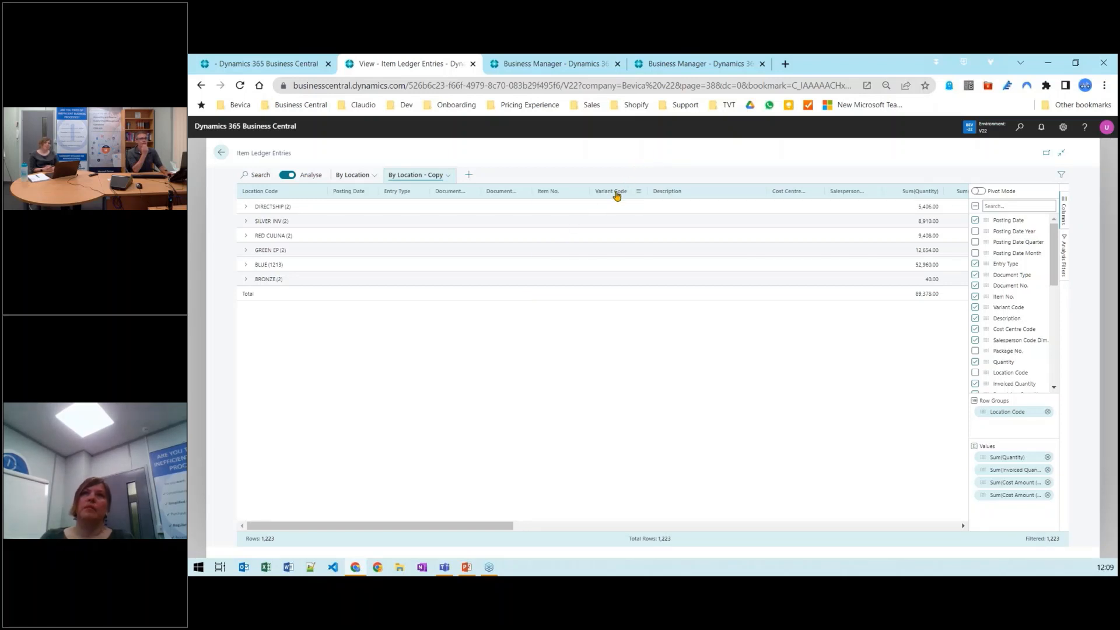
drag(617, 192, 1009, 422)
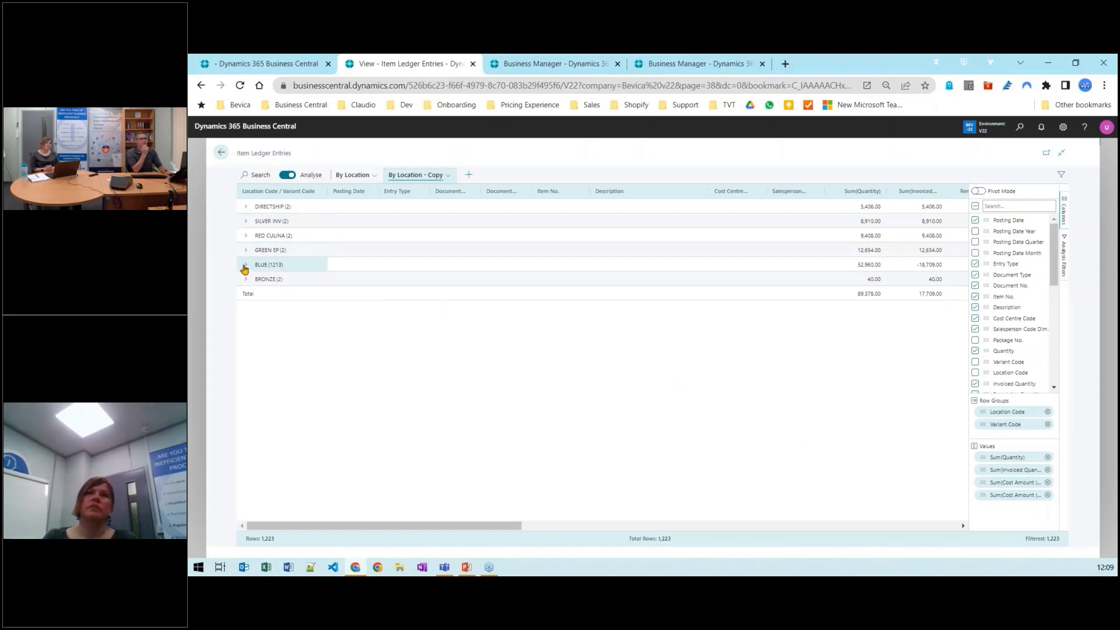
click(245, 265)
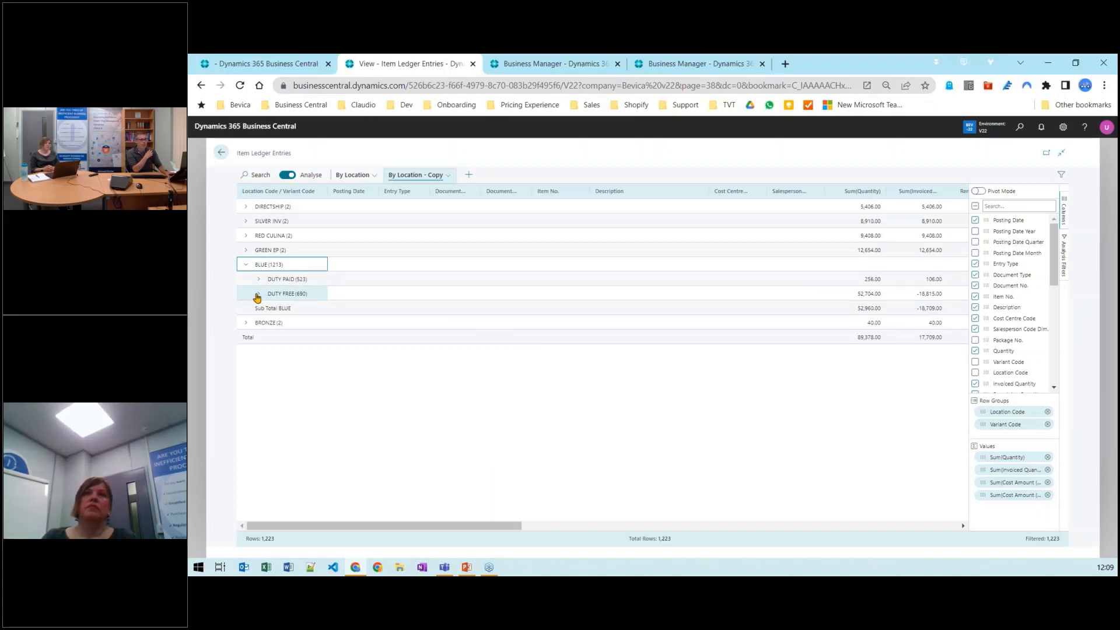
Expand the DUTY FREE variant under BLUE and hide the Cost Centre Code and Salesperson Code Dim. columns
click(258, 297)
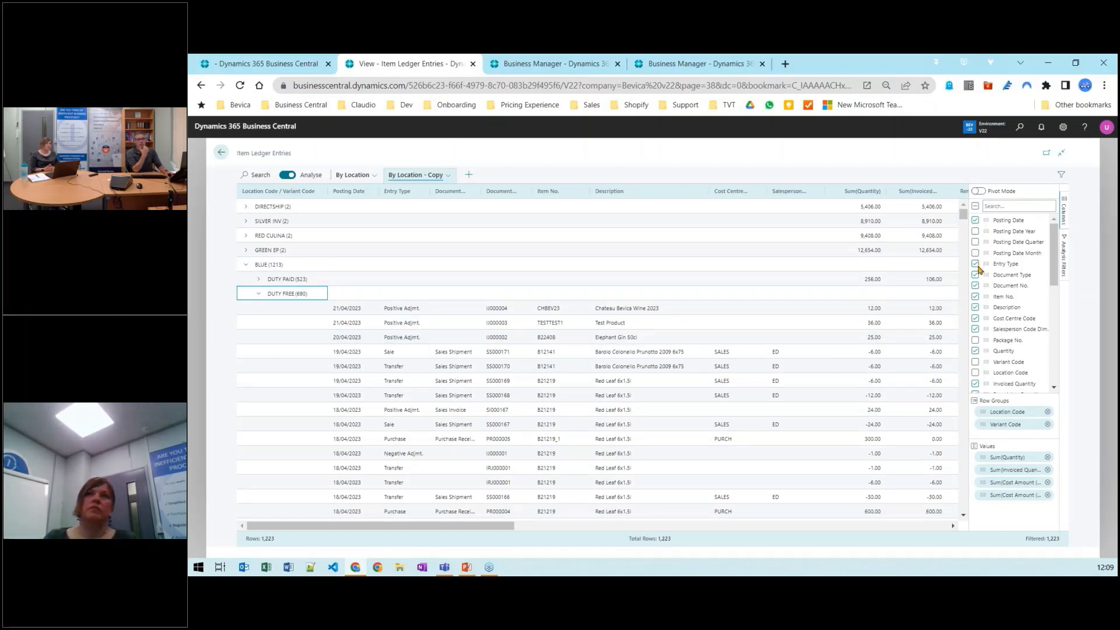
click(975, 319)
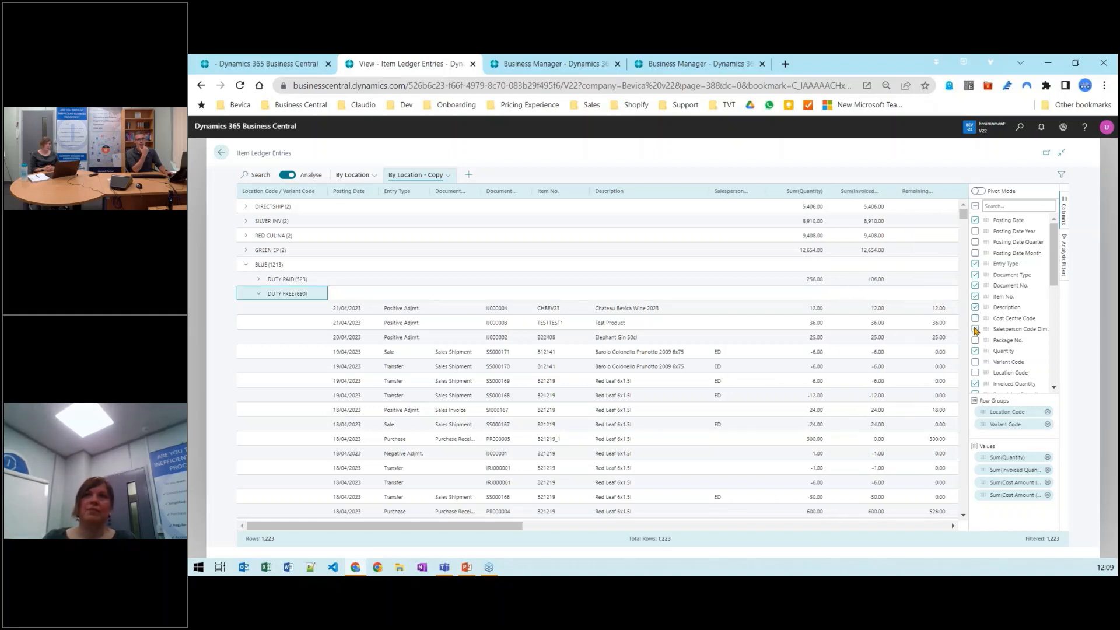
click(974, 330)
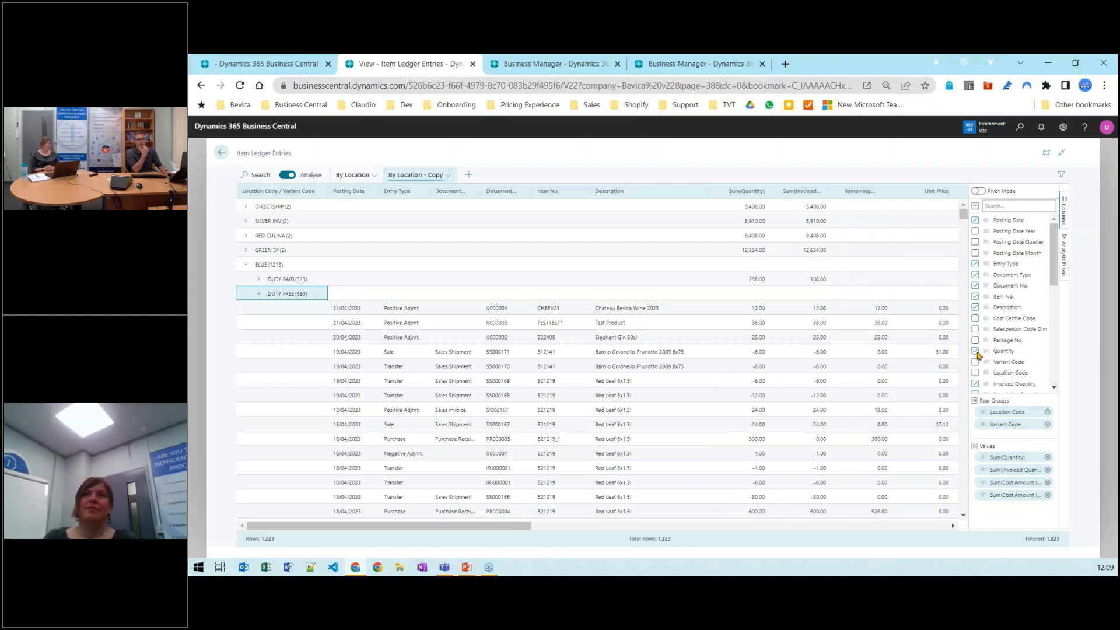
Hide the Invoiced Quantity and Paid Reserve No. columns from the analysis grid
click(974, 384)
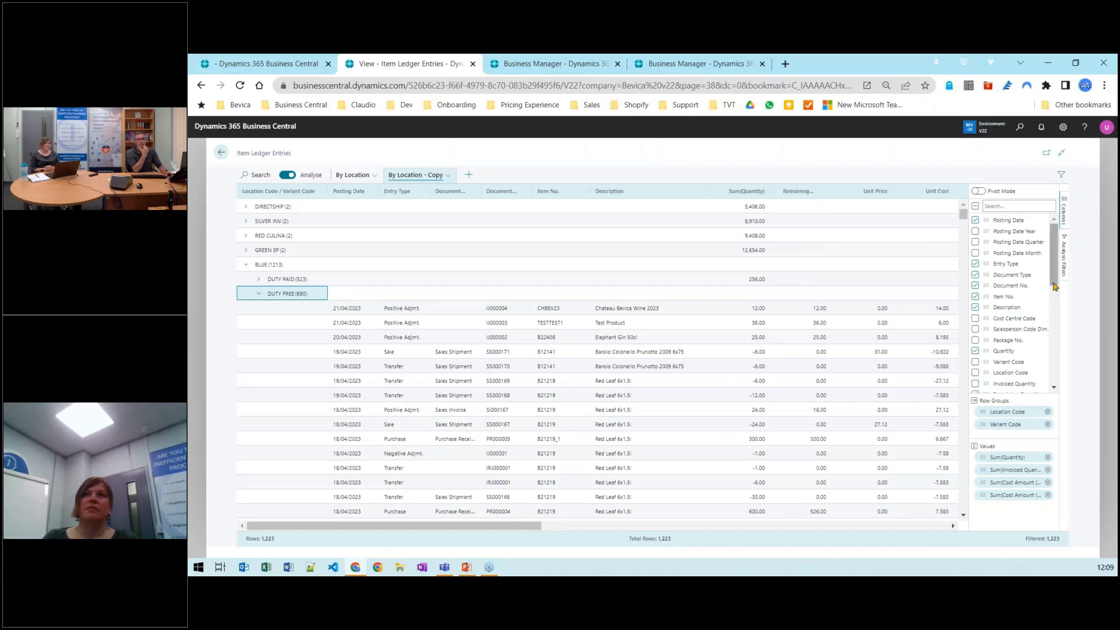
scroll(1015, 326, down, 2)
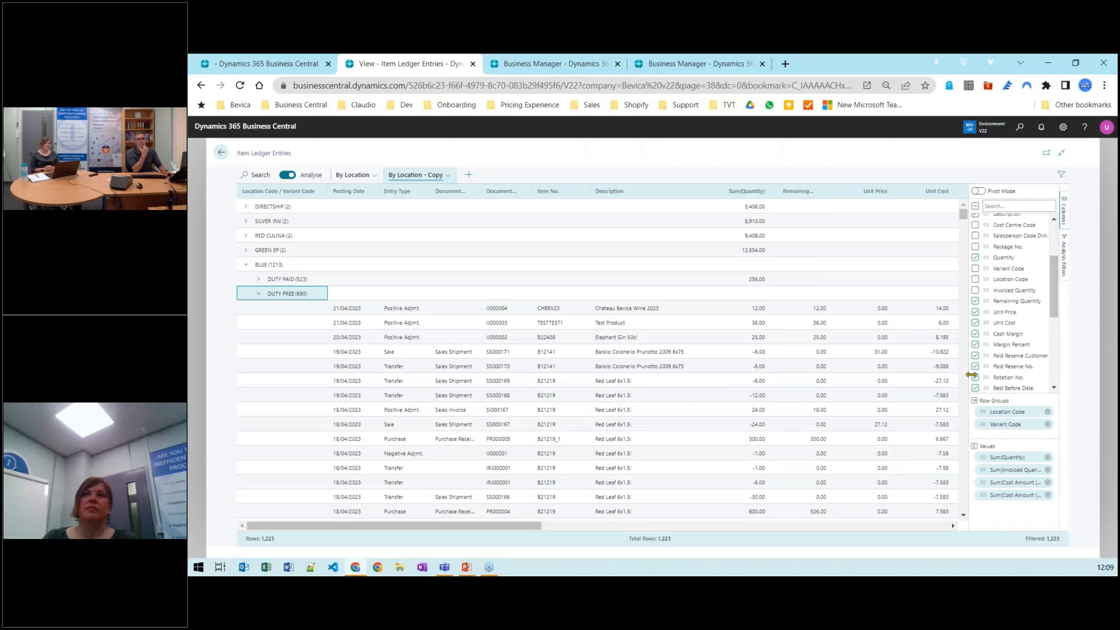
click(975, 367)
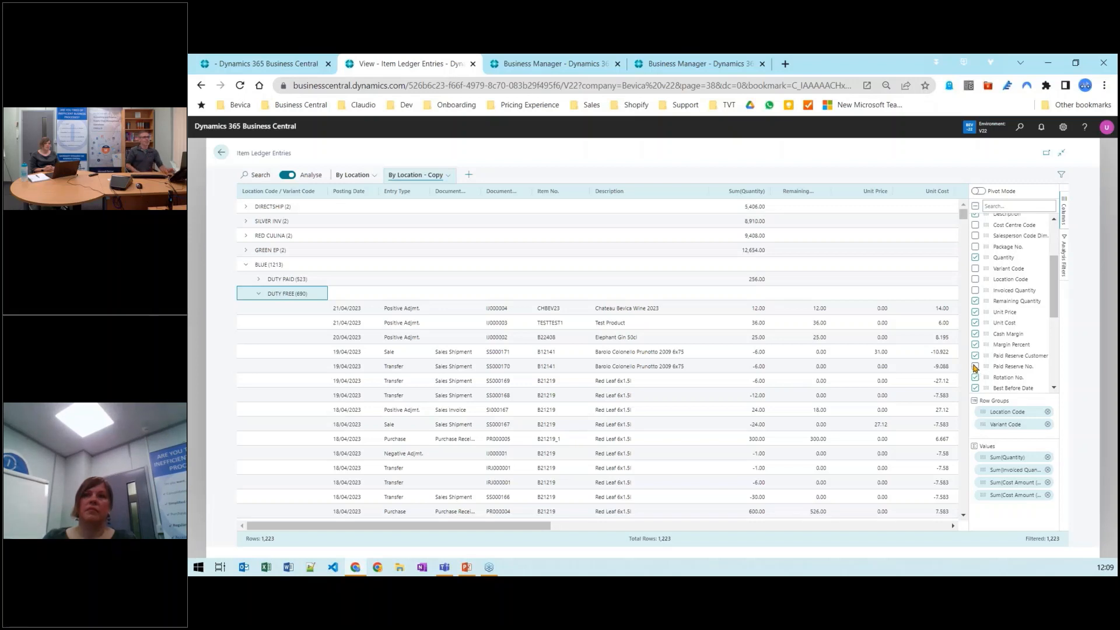